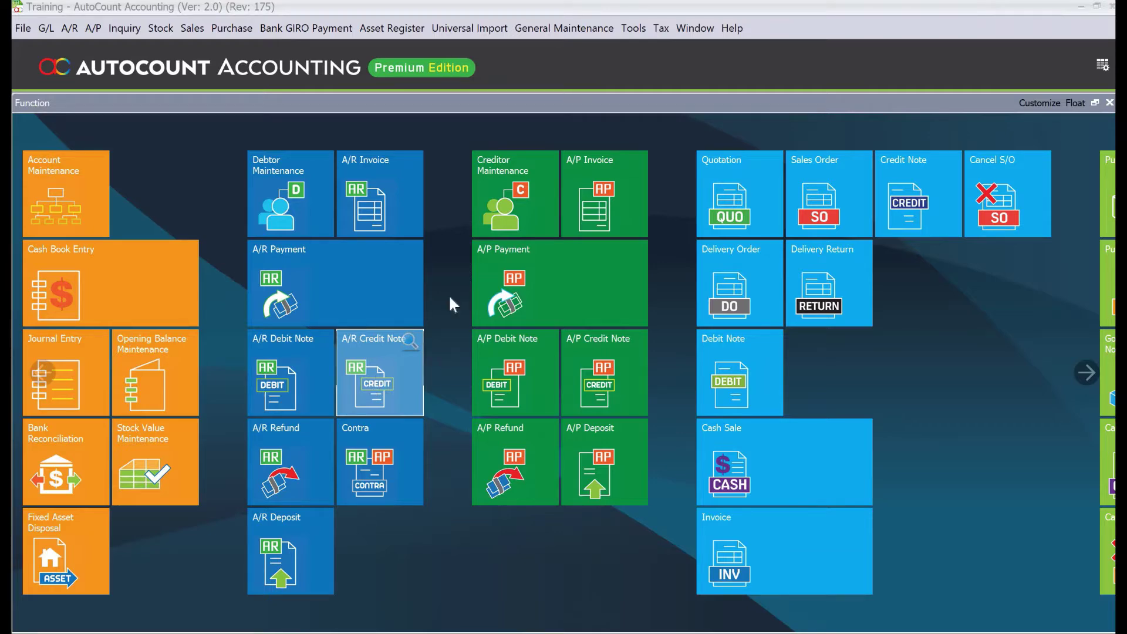
# - Open User Maintenance and open user SALES1's details
pyautogui.click(558, 32)
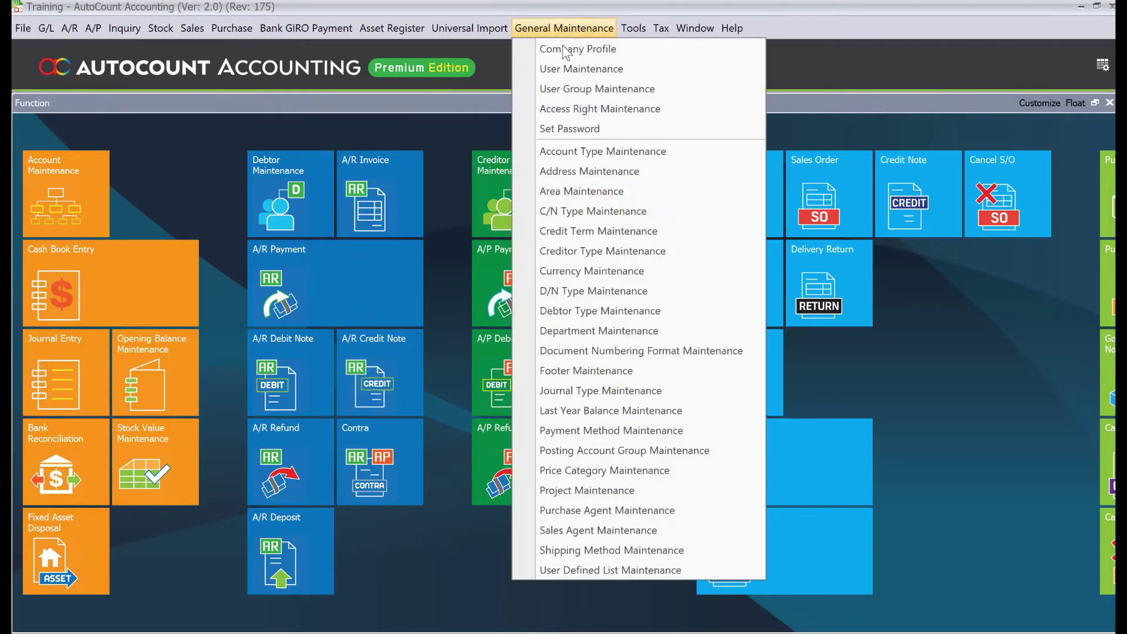
pyautogui.click(571, 69)
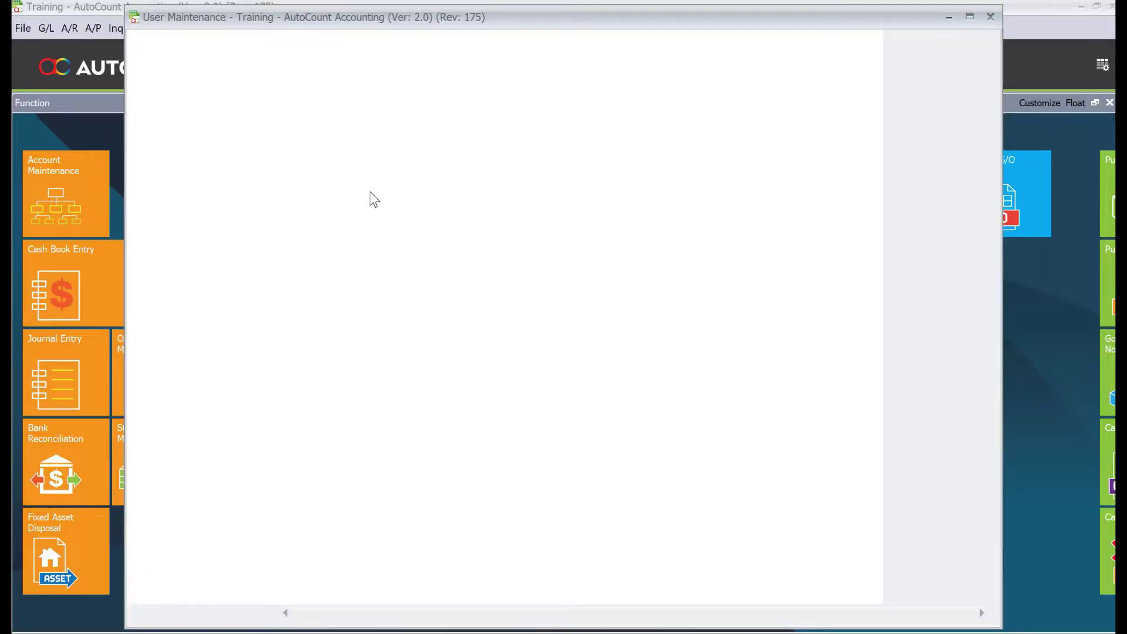
pyautogui.click(200, 222)
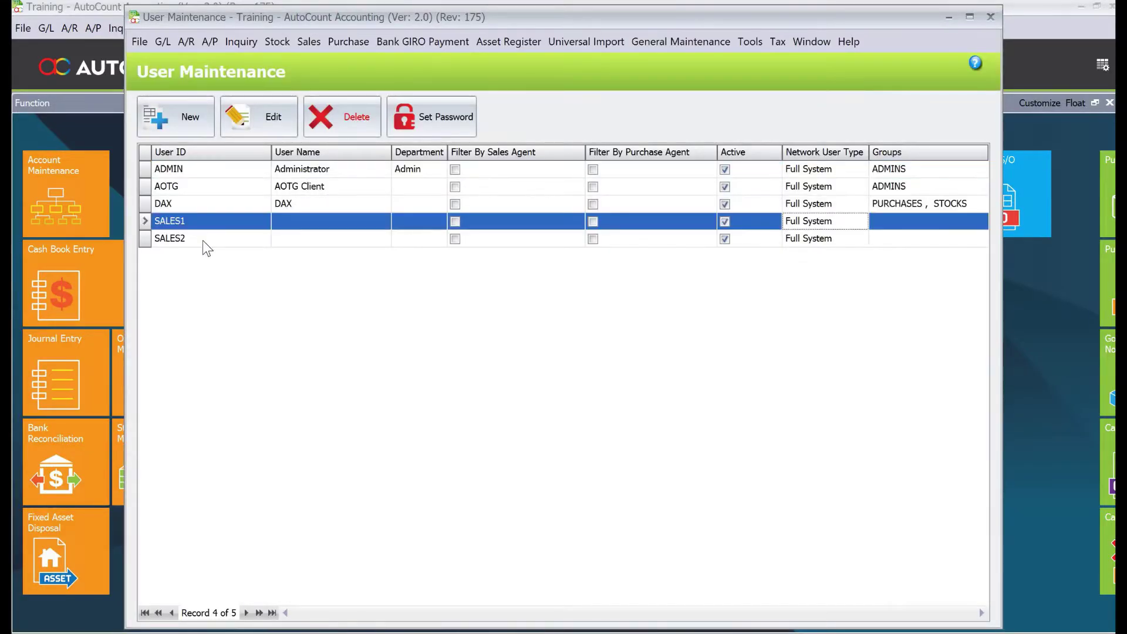
pyautogui.click(203, 240)
pyautogui.click(209, 224)
pyautogui.click(211, 231)
pyautogui.click(213, 227)
pyautogui.doubleClick(229, 226)
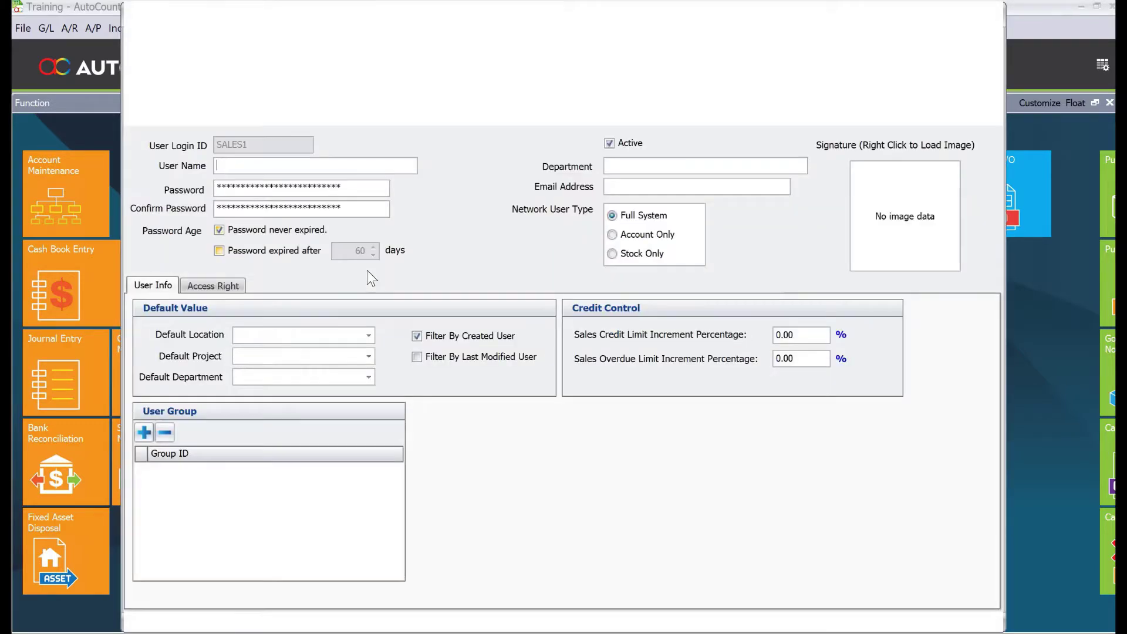
# - Review SALES1's access rights under AutoCount Accounting > Invoicing > Sales > Invoice
pyautogui.click(237, 292)
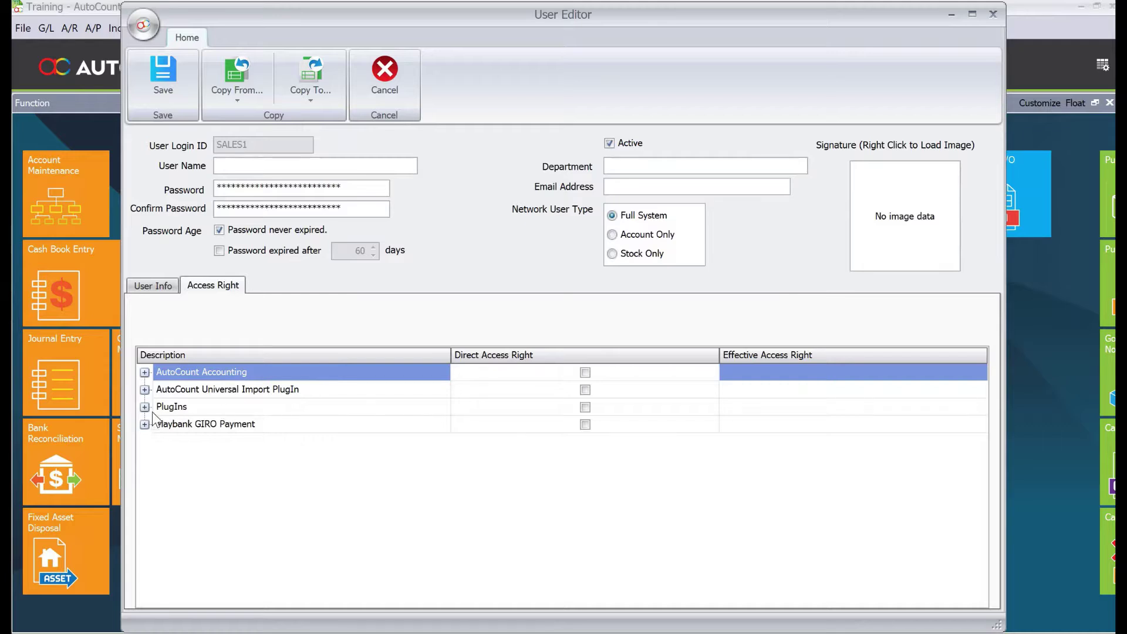
pyautogui.click(147, 376)
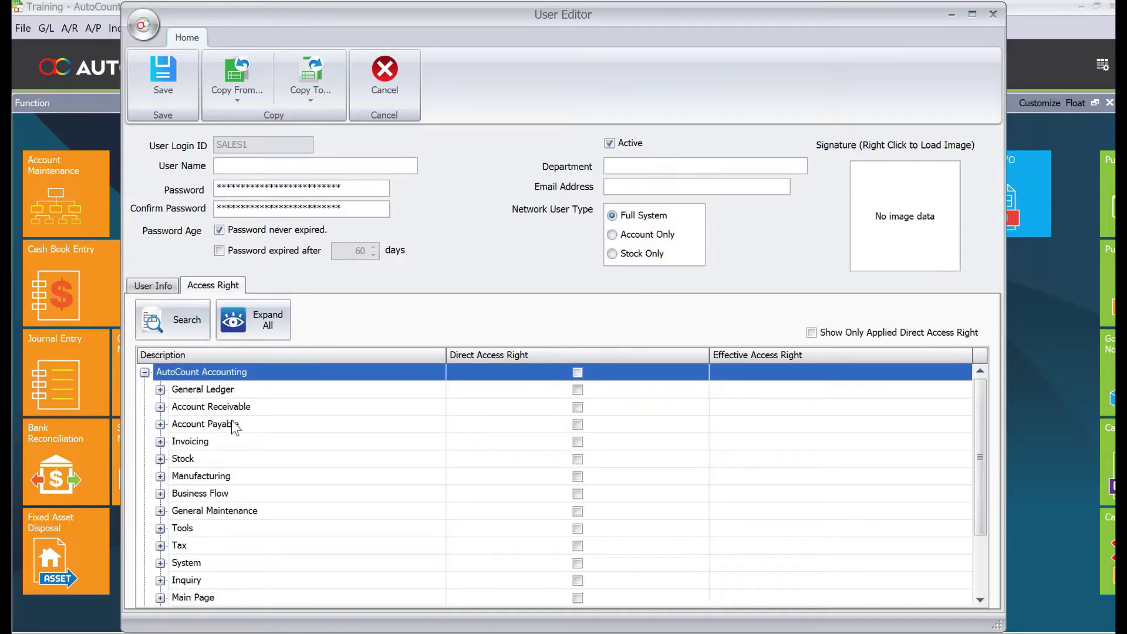
pyautogui.scroll(-2, 184, 435)
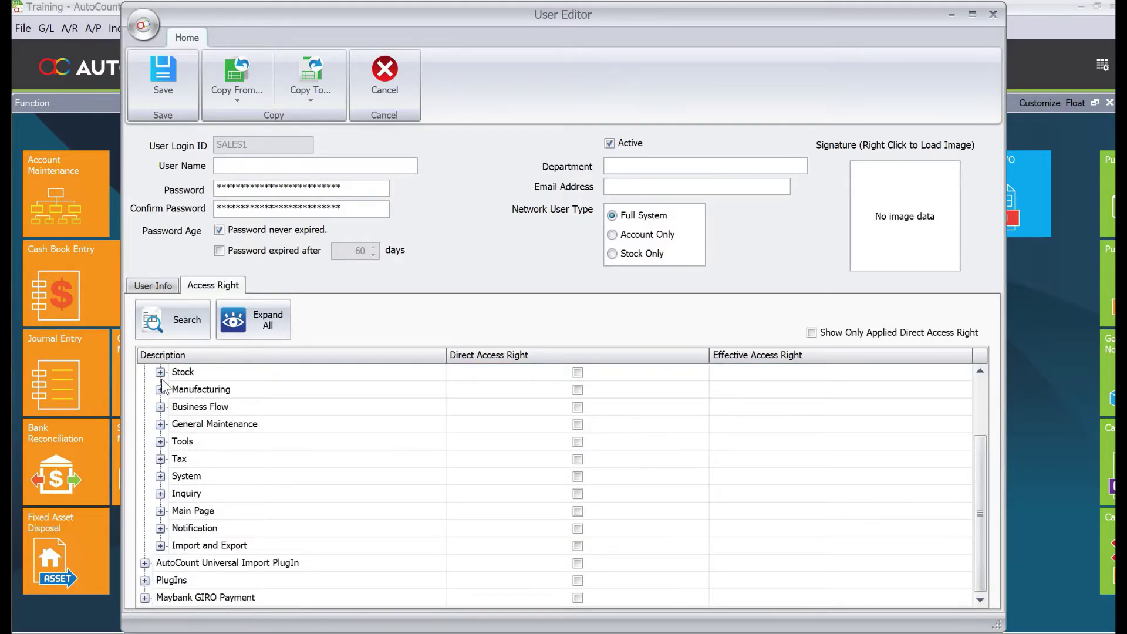
pyautogui.scroll(1, 166, 399)
pyautogui.click(160, 407)
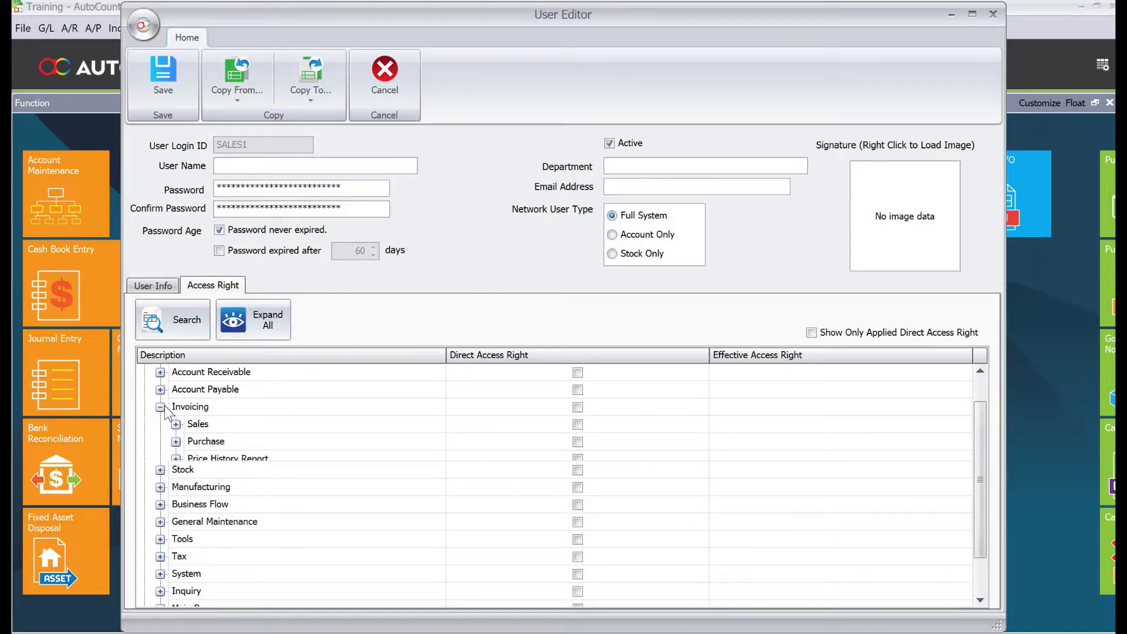
pyautogui.click(176, 423)
pyautogui.scroll(-5, 275, 448)
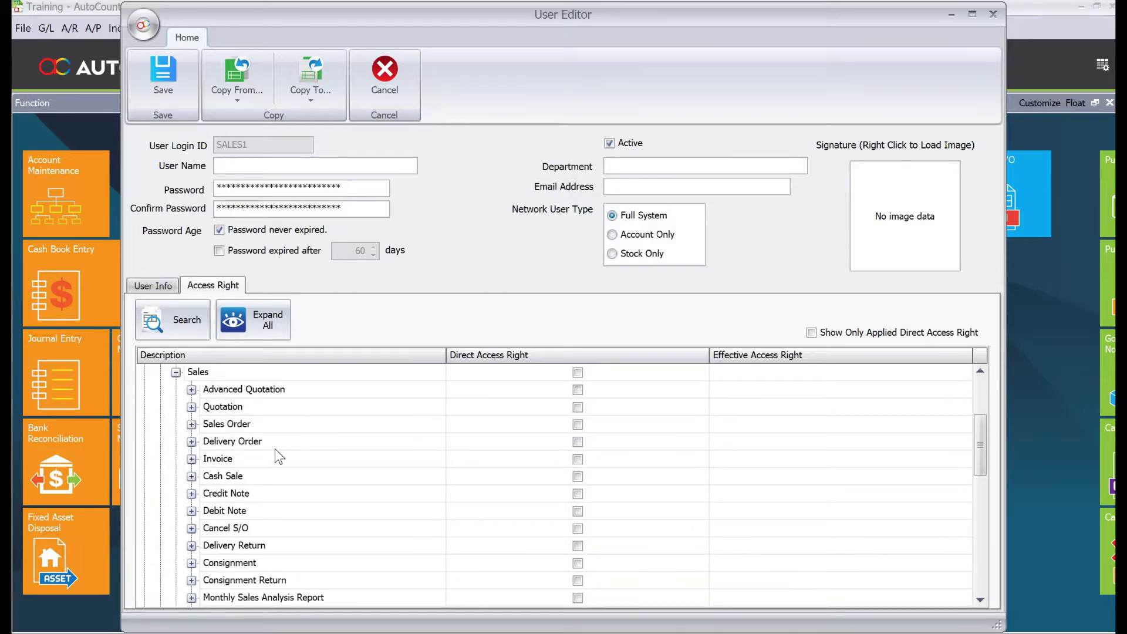
pyautogui.scroll(4, 276, 459)
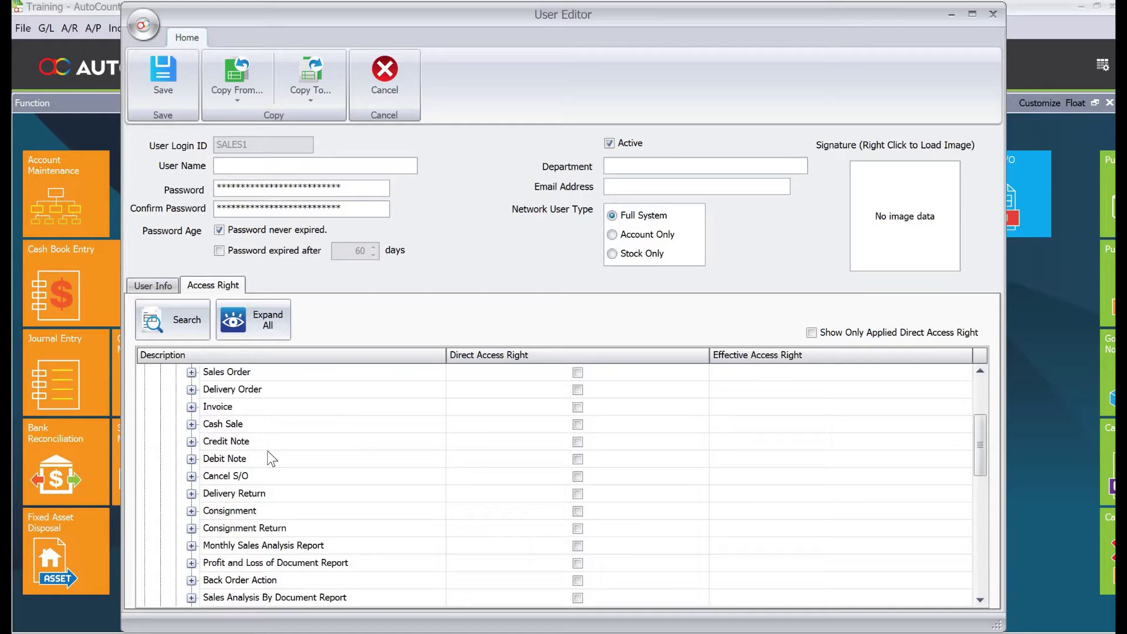
pyautogui.click(192, 458)
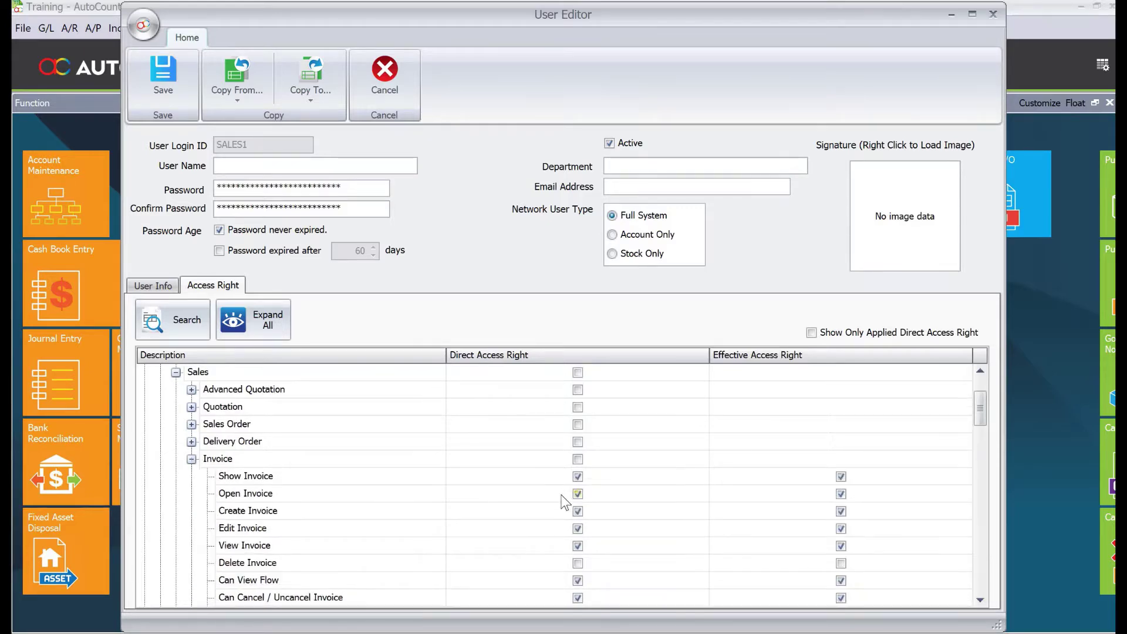
pyautogui.scroll(-3, 581, 475)
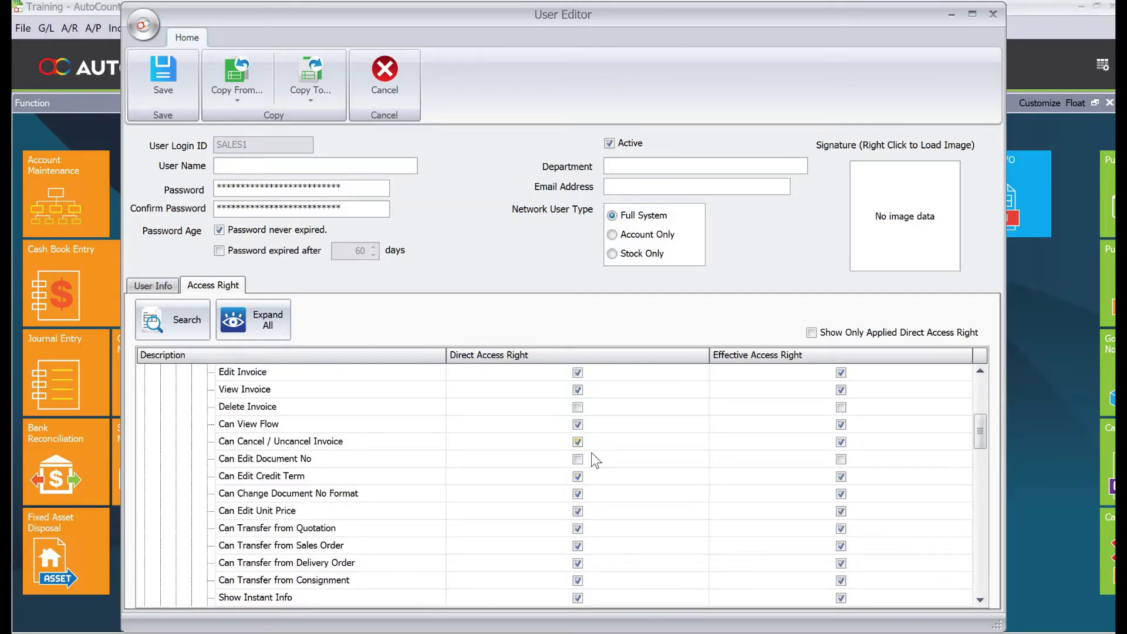
pyautogui.scroll(-8, 591, 453)
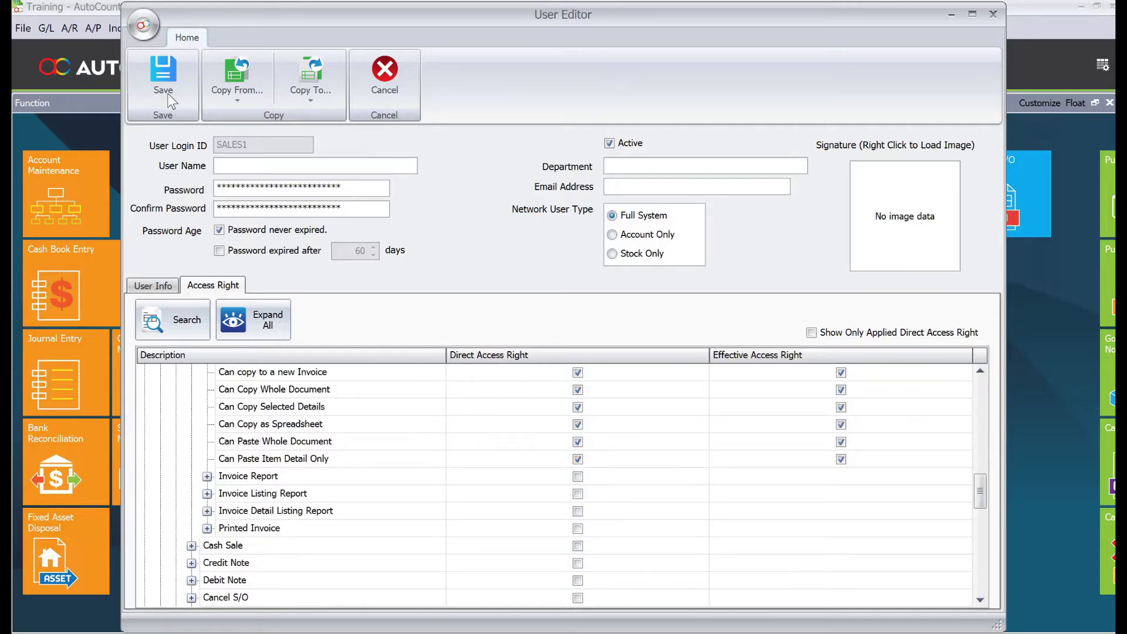
# - Discard SALES1's details and create new user SALES3, entering and confirming its password
pyautogui.click(390, 71)
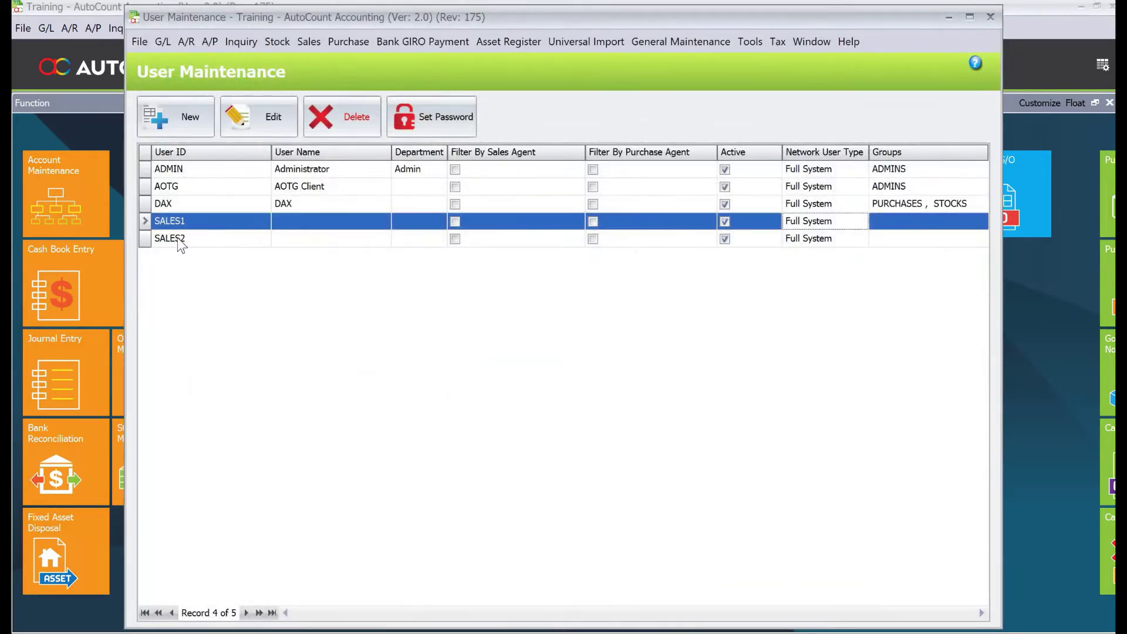
pyautogui.click(181, 115)
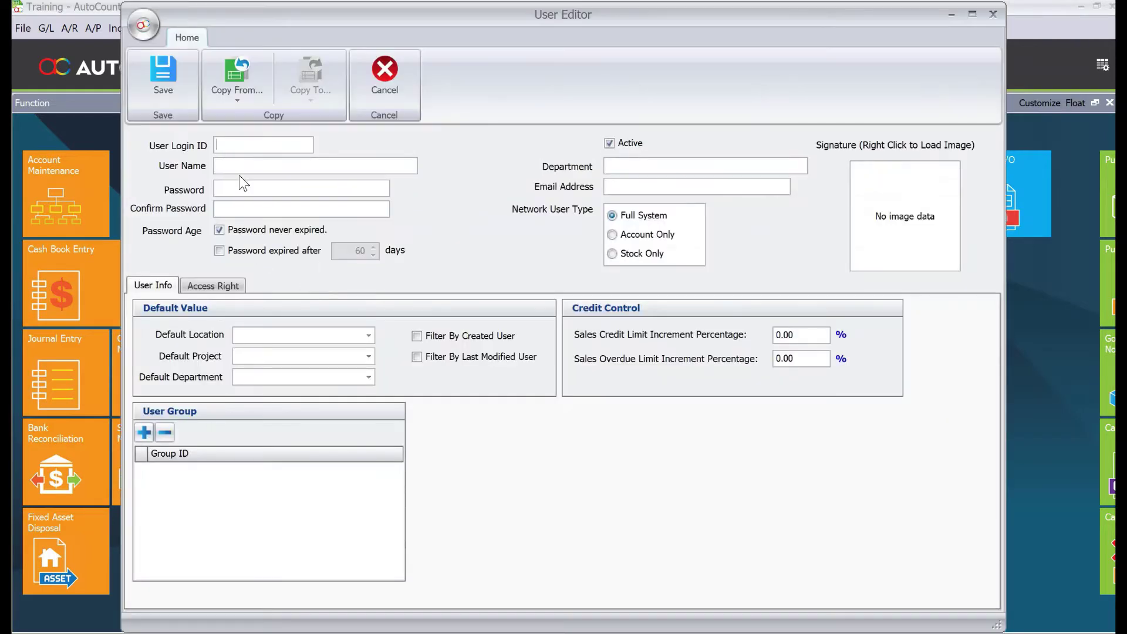
pyautogui.write('SALES3')
pyautogui.click(265, 184)
pyautogui.write('***')
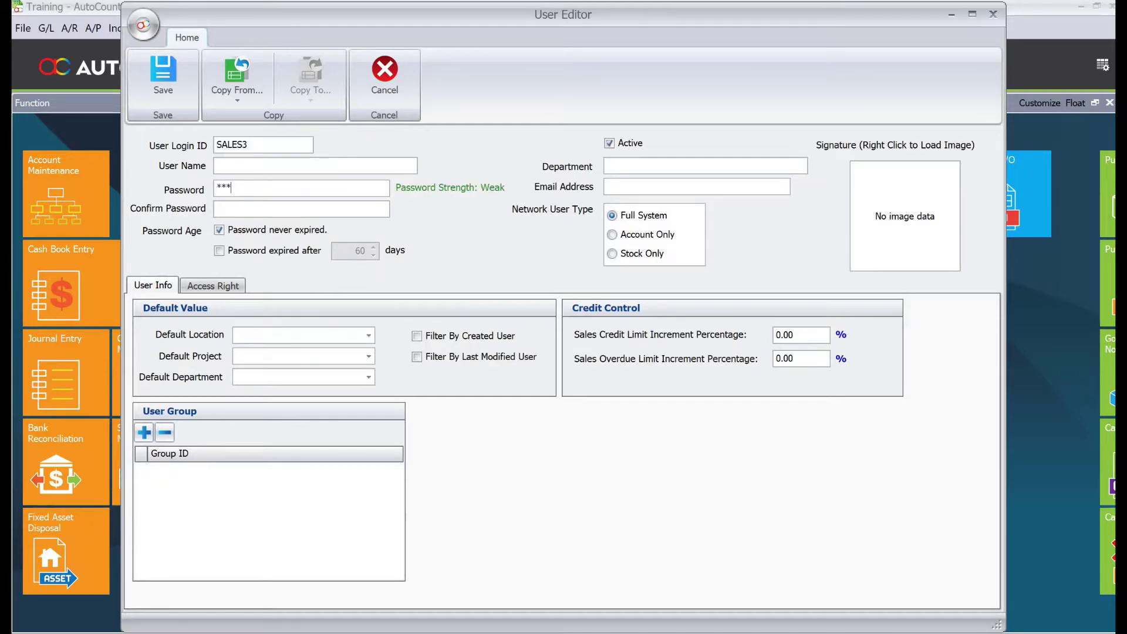
pyautogui.press('Tab')
pyautogui.write('****')
# - Copy SALES1's direct access rights into SALES3's access rights
pyautogui.click(218, 286)
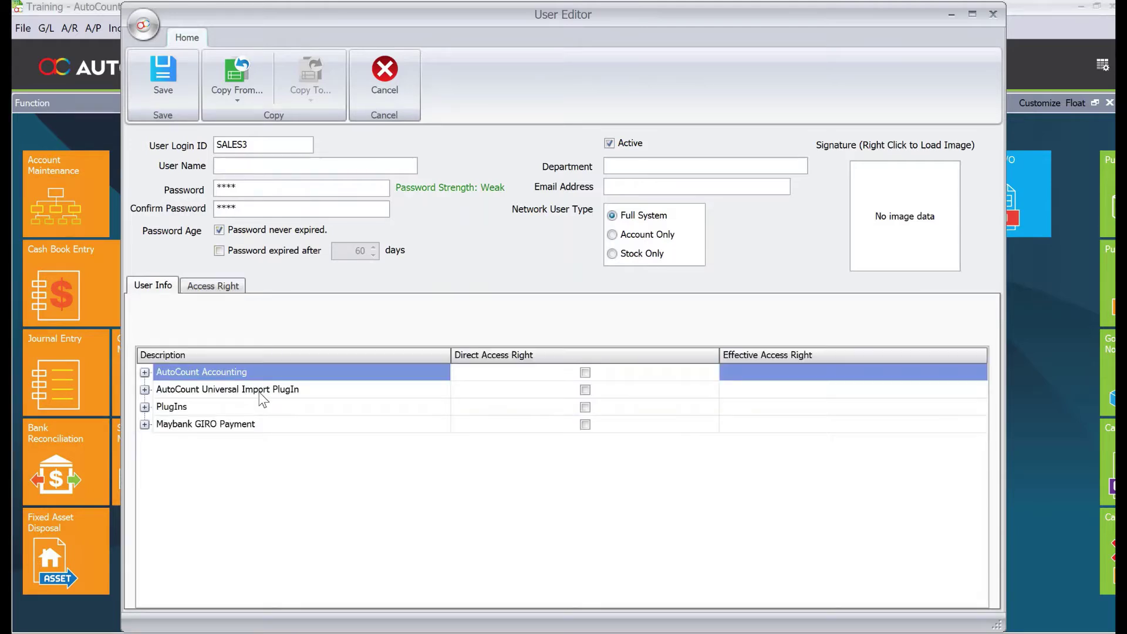
pyautogui.click(235, 104)
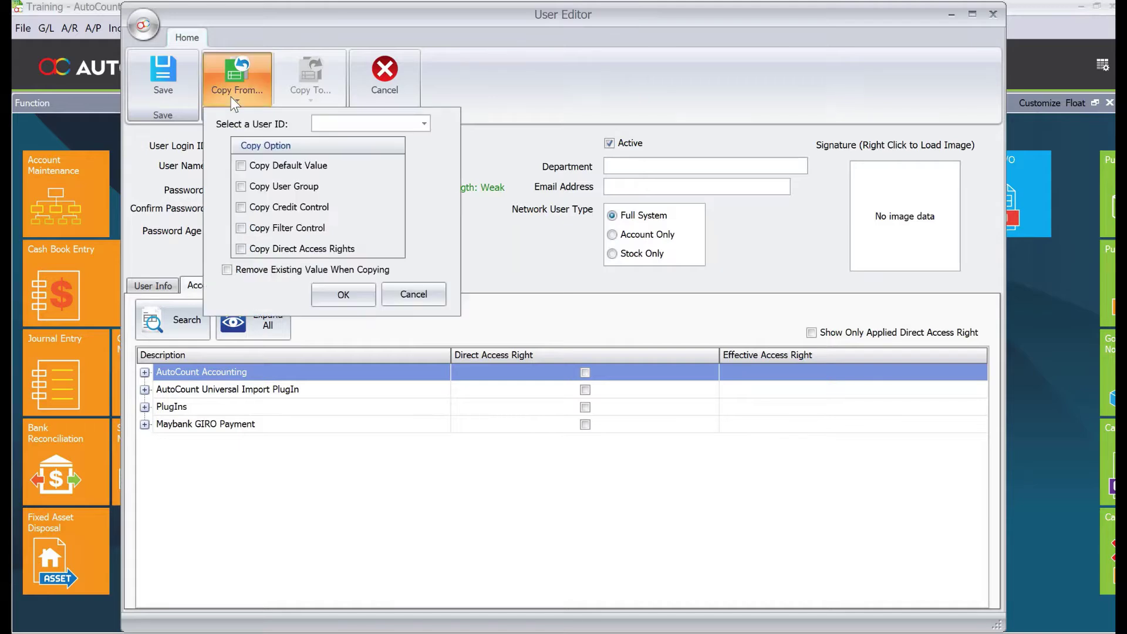
pyautogui.click(424, 125)
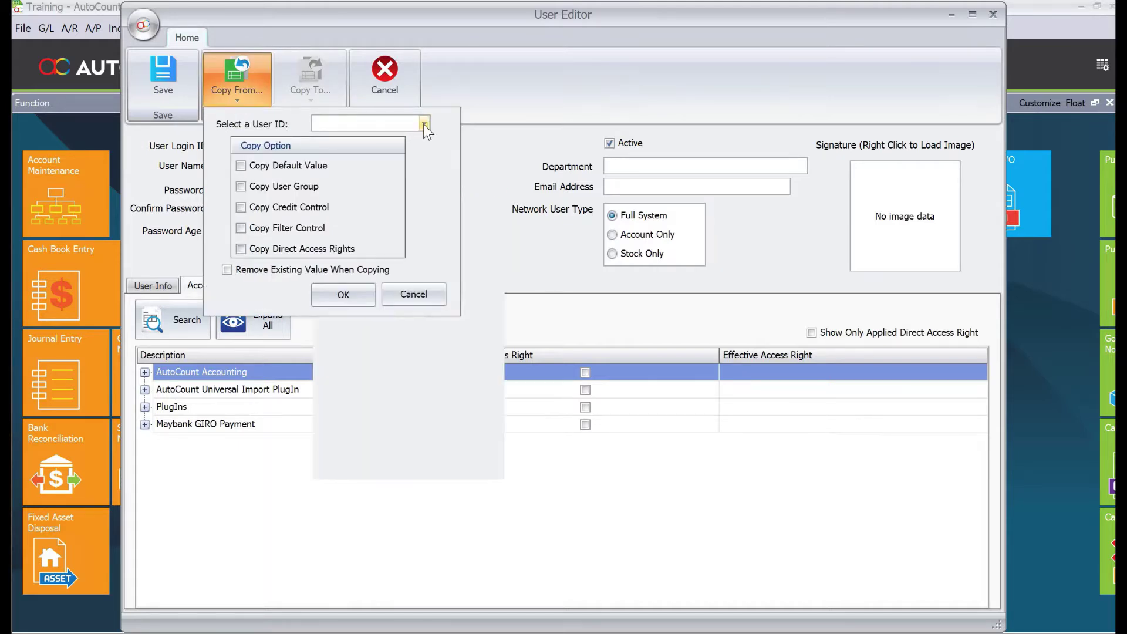
pyautogui.click(424, 125)
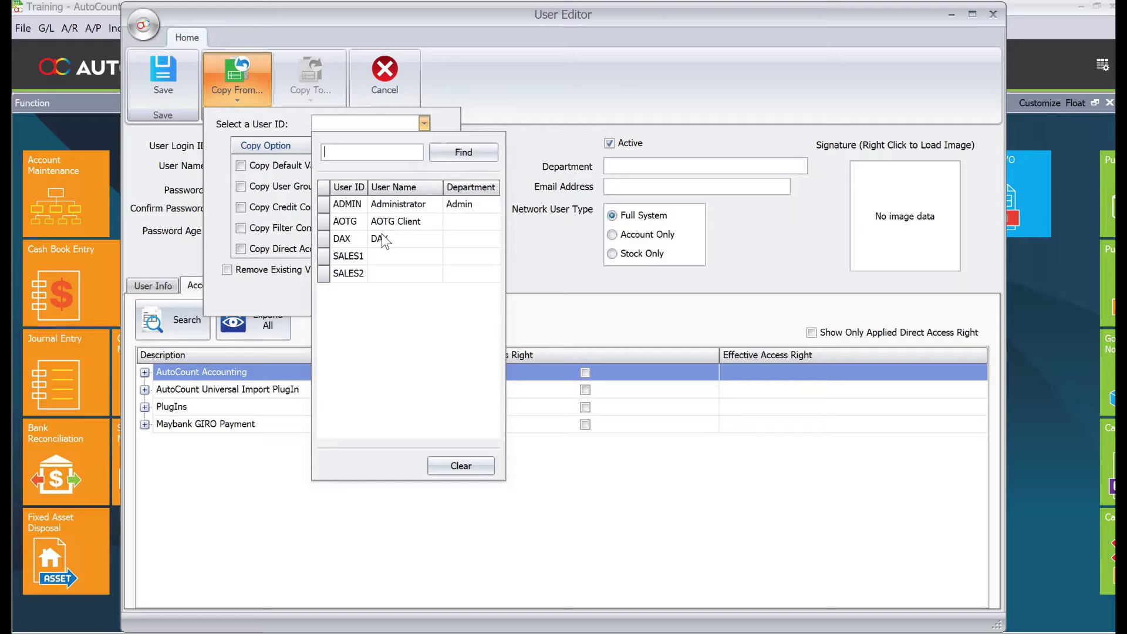
pyautogui.click(378, 254)
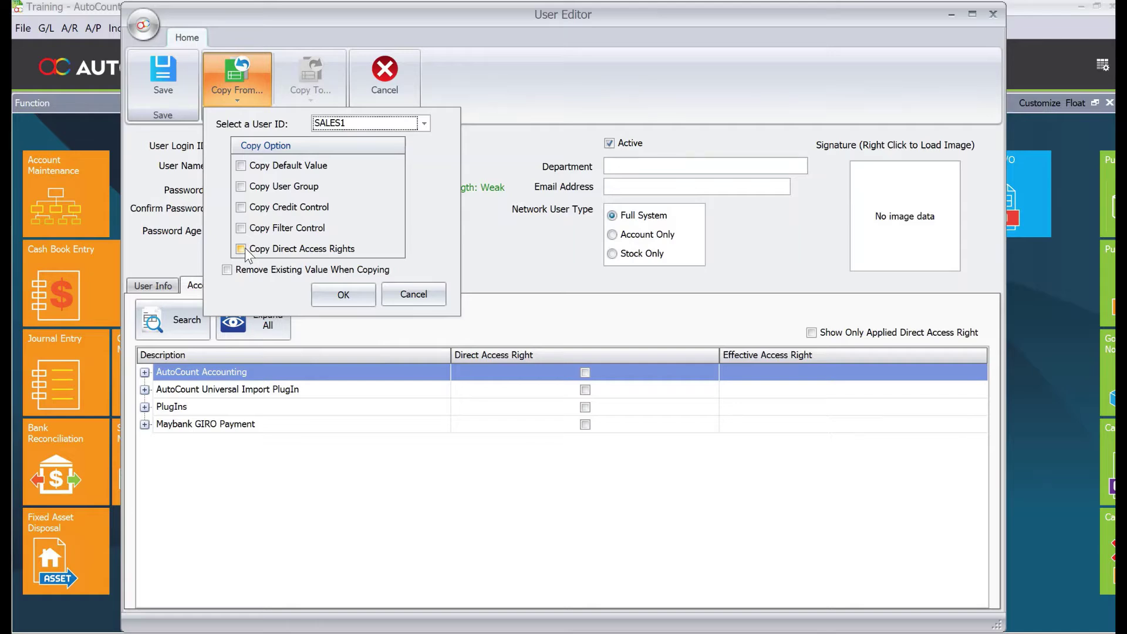
pyautogui.click(241, 249)
pyautogui.click(347, 296)
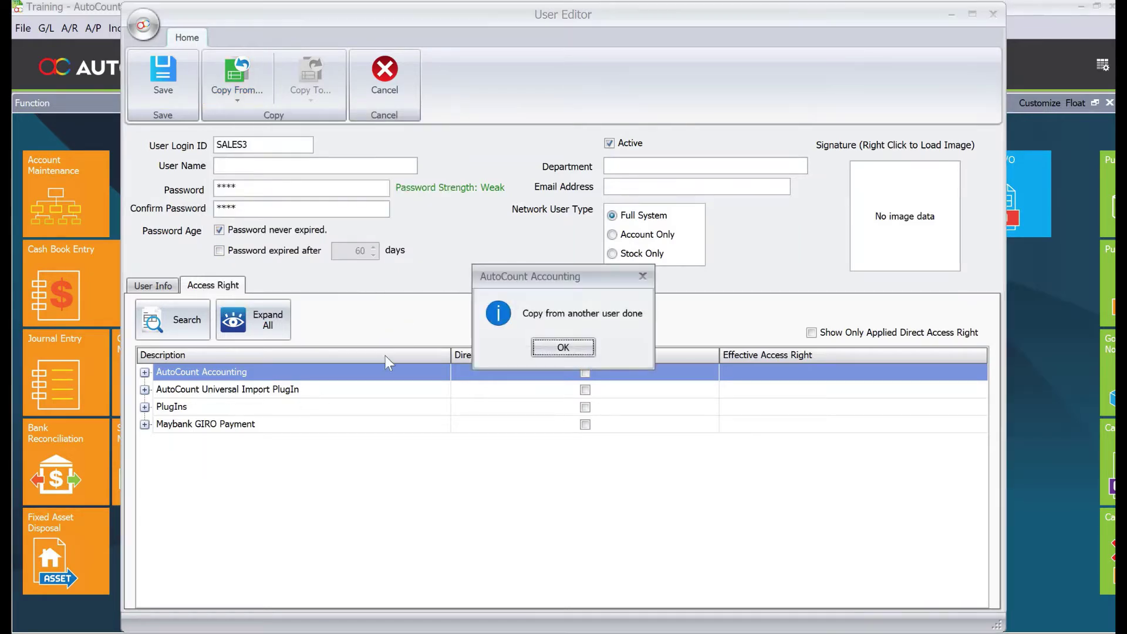
# - Verify SALES3's copied Invoicing > Sales > Invoice rights and save the user
pyautogui.click(546, 354)
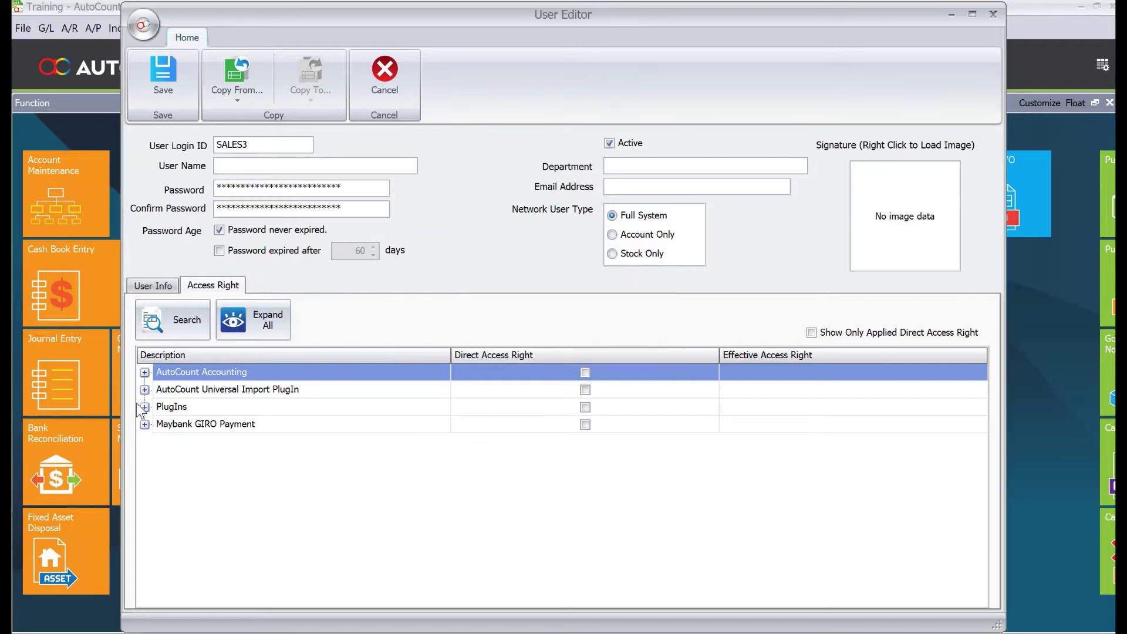
pyautogui.click(145, 373)
pyautogui.scroll(-2, 156, 423)
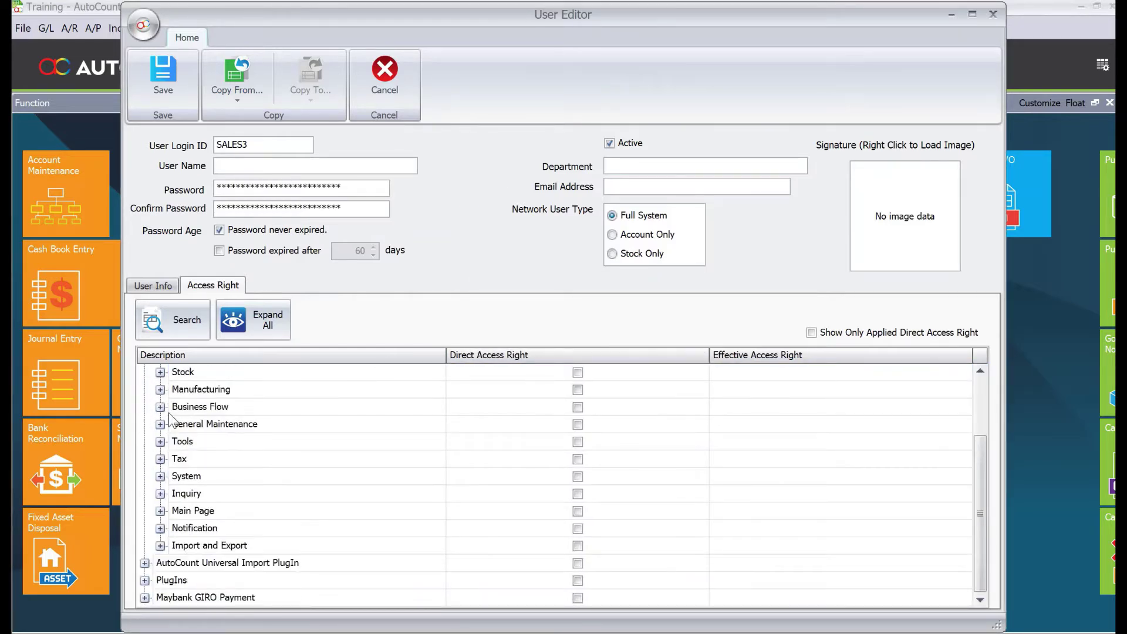
pyautogui.scroll(2, 171, 418)
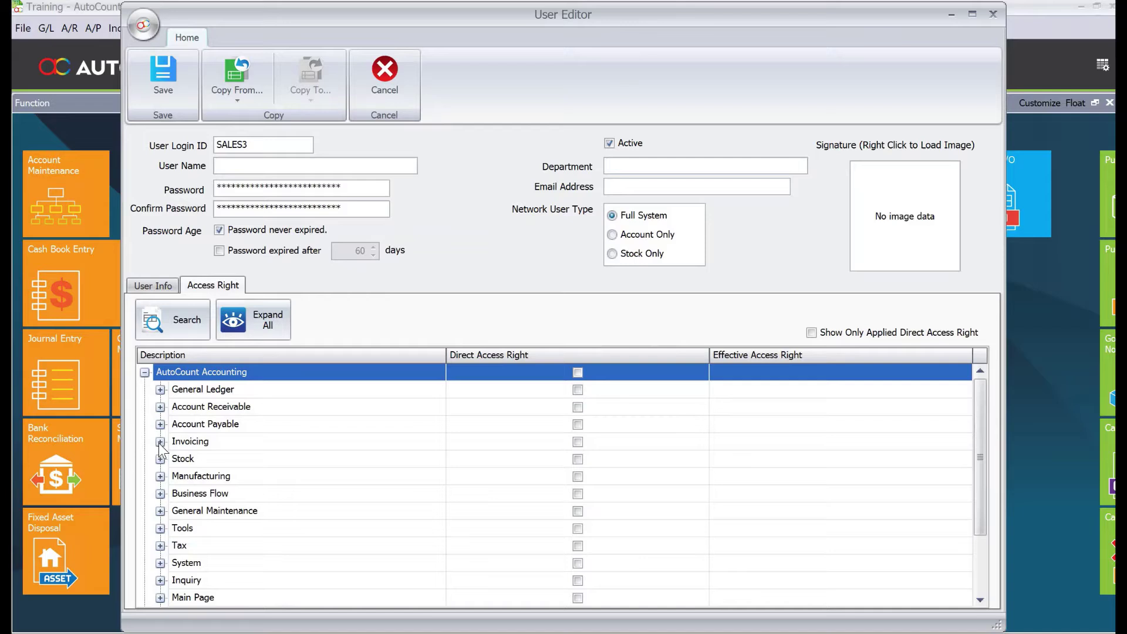
pyautogui.click(159, 442)
pyautogui.click(176, 459)
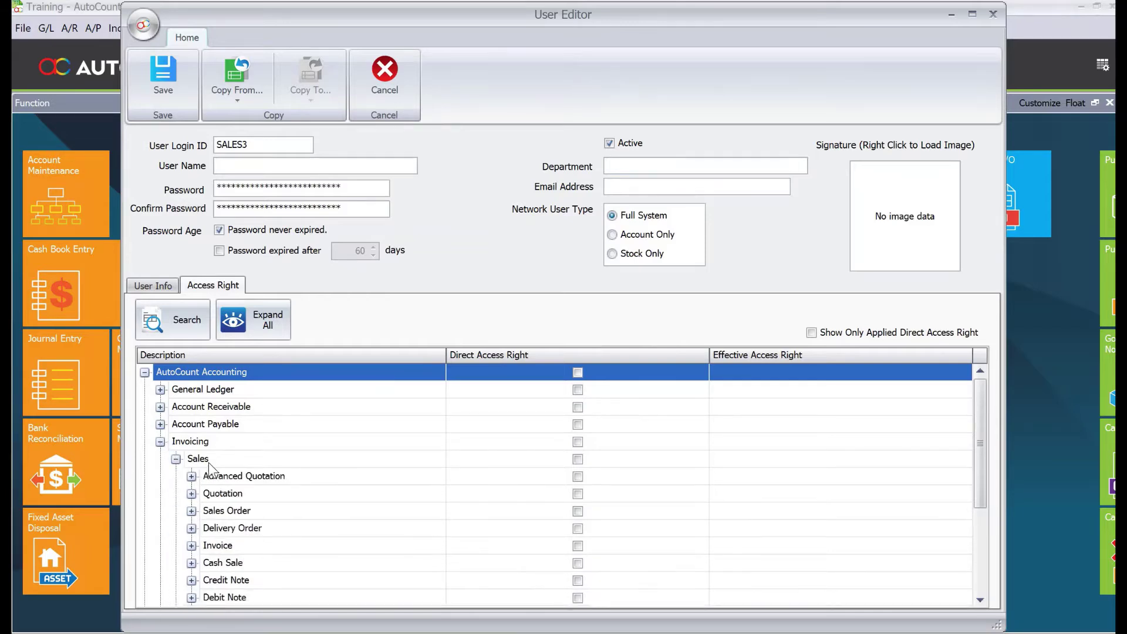
pyautogui.scroll(-2, 197, 468)
pyautogui.click(191, 441)
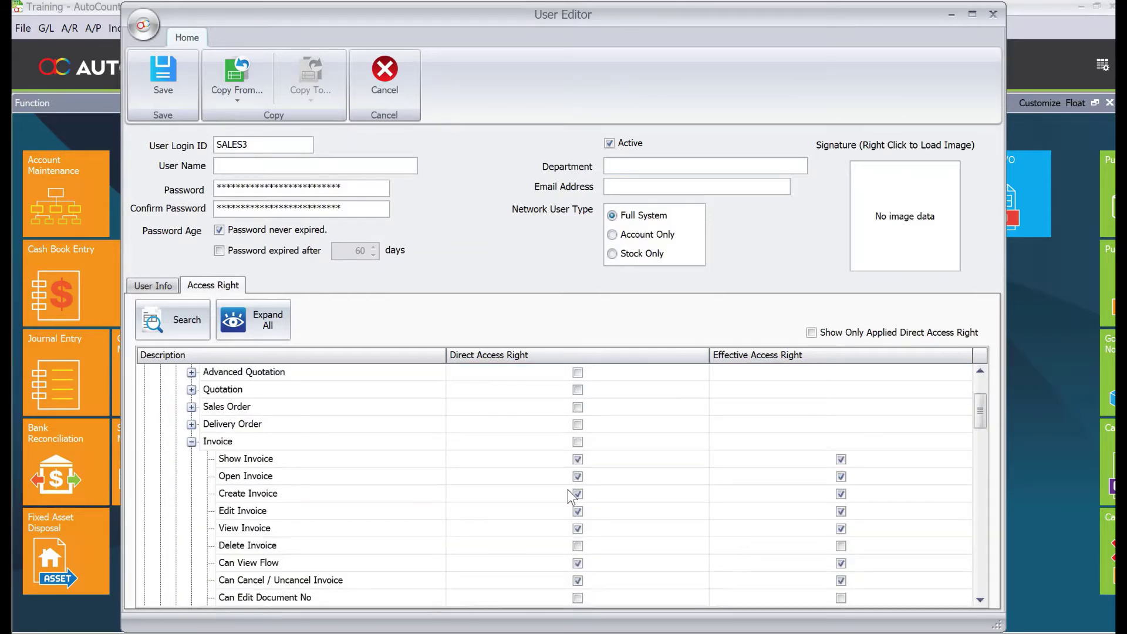
pyautogui.click(164, 93)
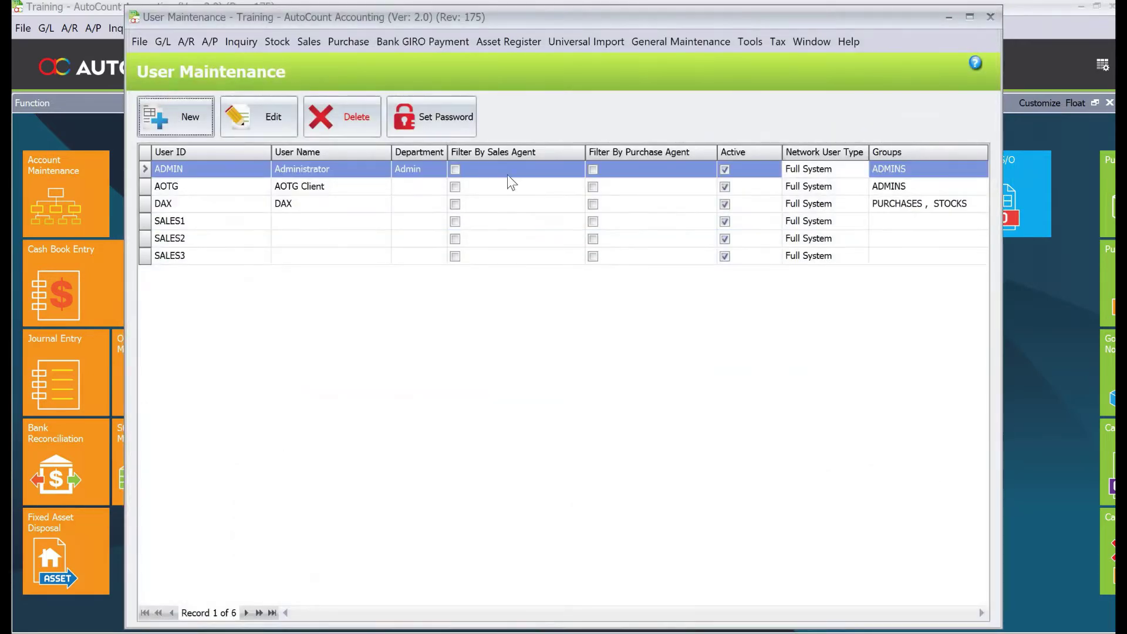
pyautogui.click(992, 22)
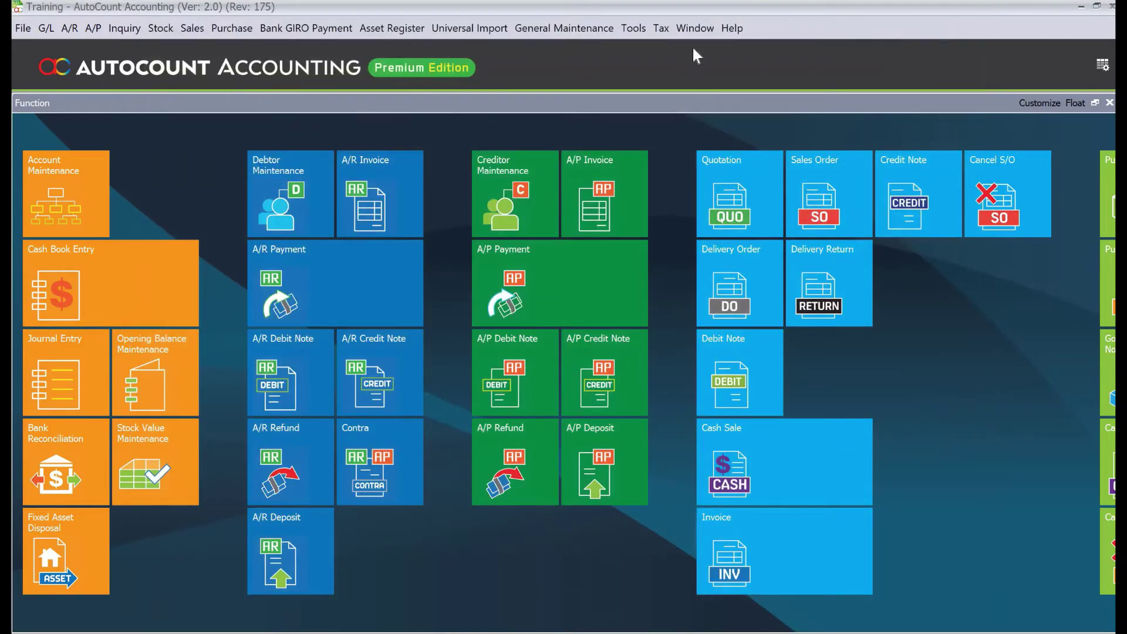
pyautogui.click(570, 29)
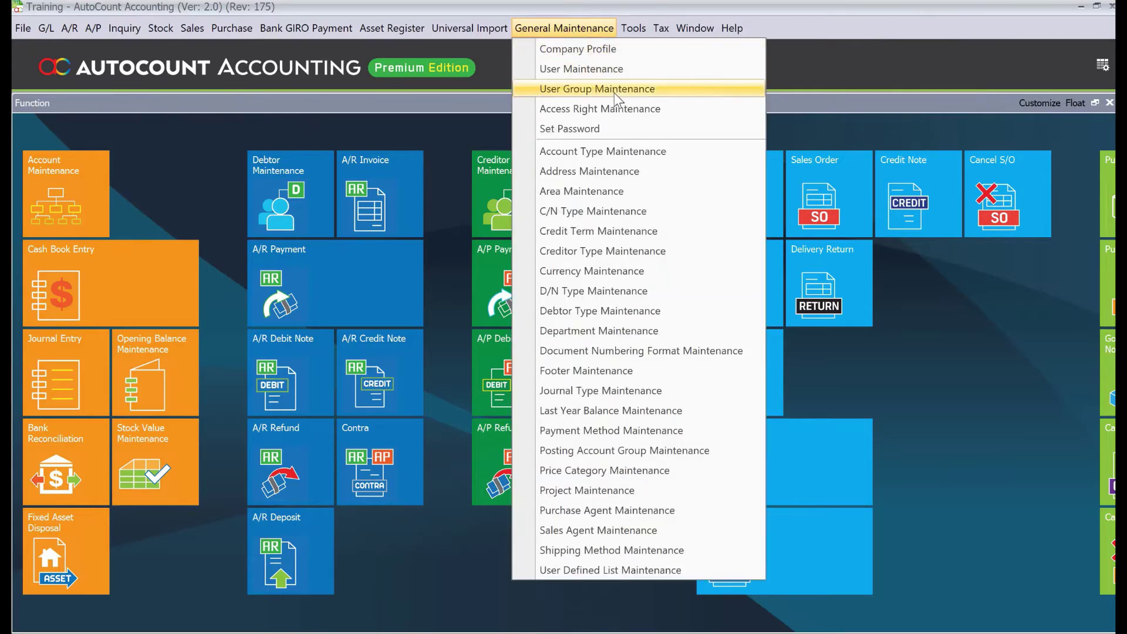
pyautogui.click(614, 91)
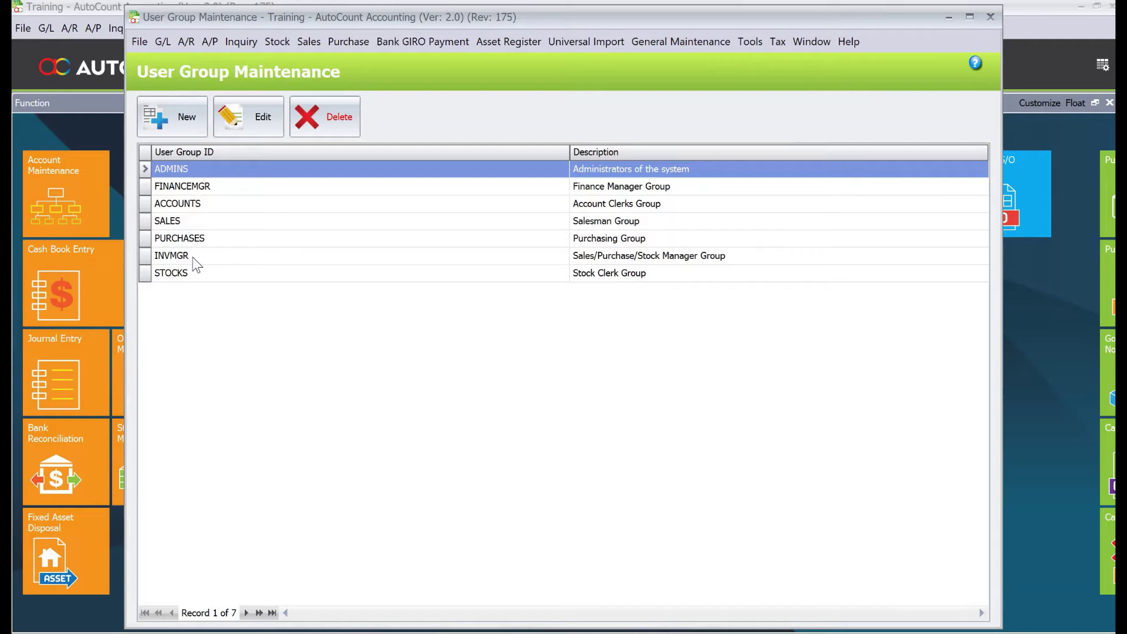
pyautogui.click(188, 221)
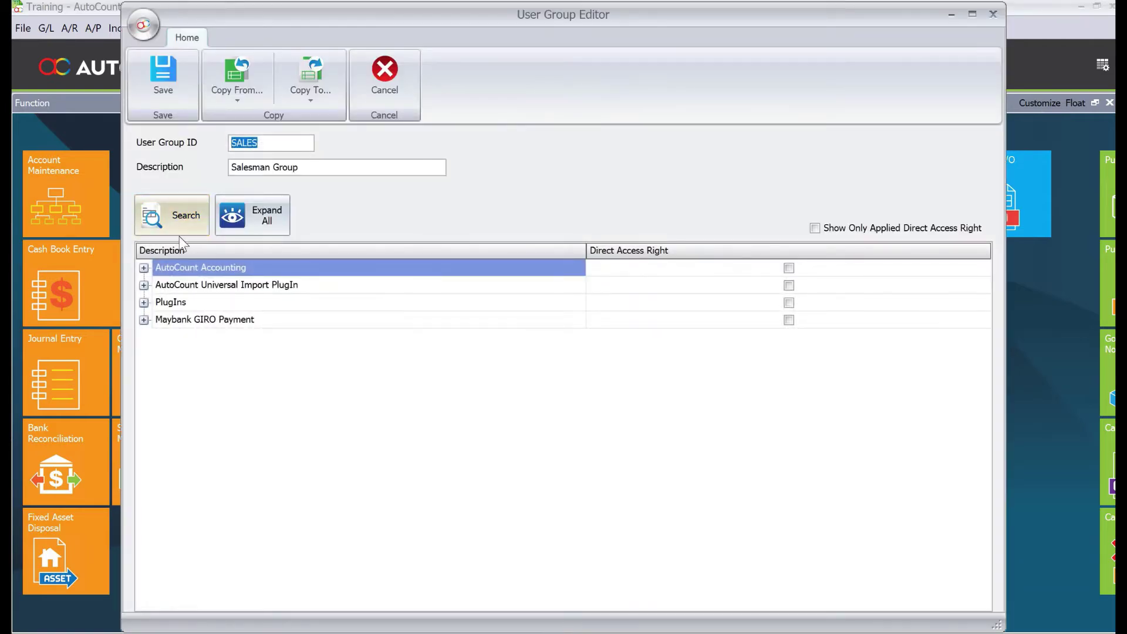
pyautogui.click(145, 268)
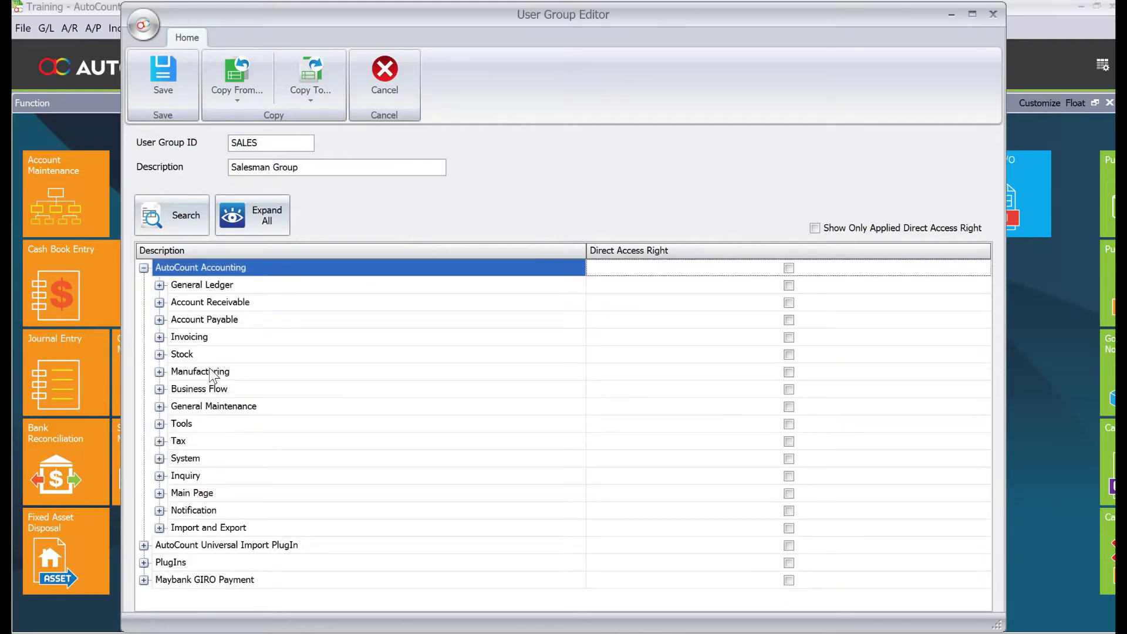
pyautogui.click(159, 338)
pyautogui.click(175, 355)
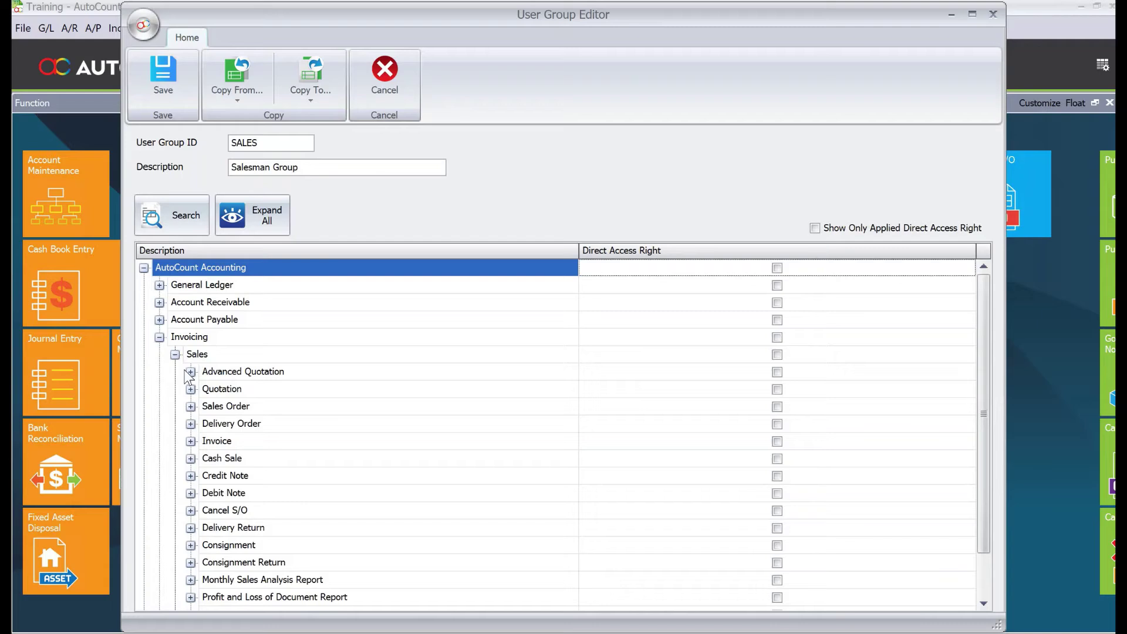
pyautogui.click(191, 441)
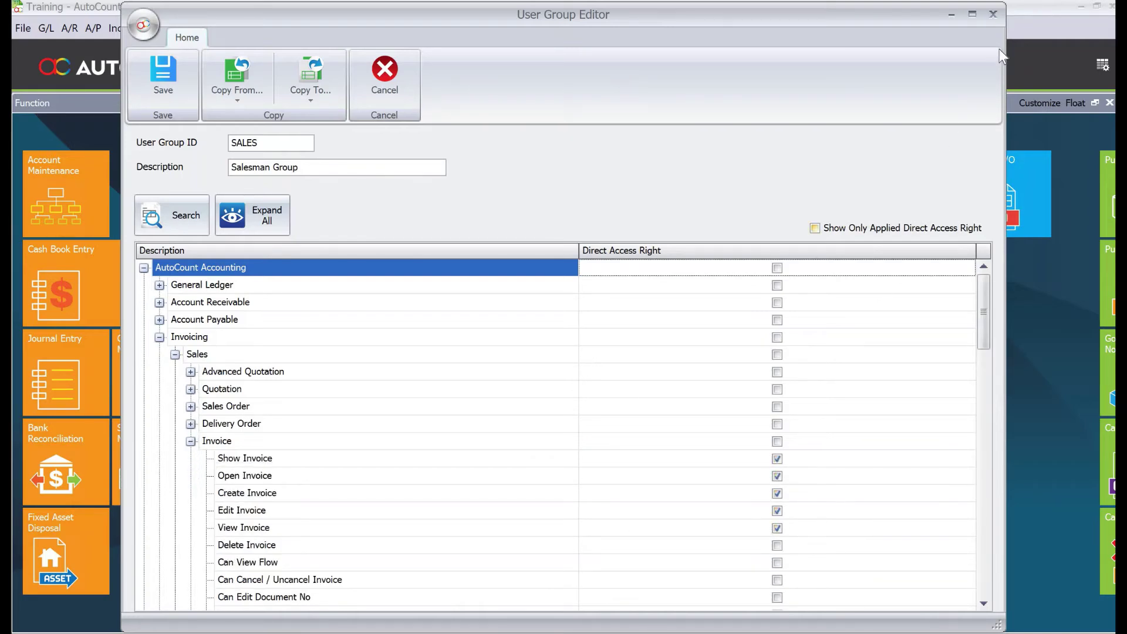
pyautogui.click(991, 13)
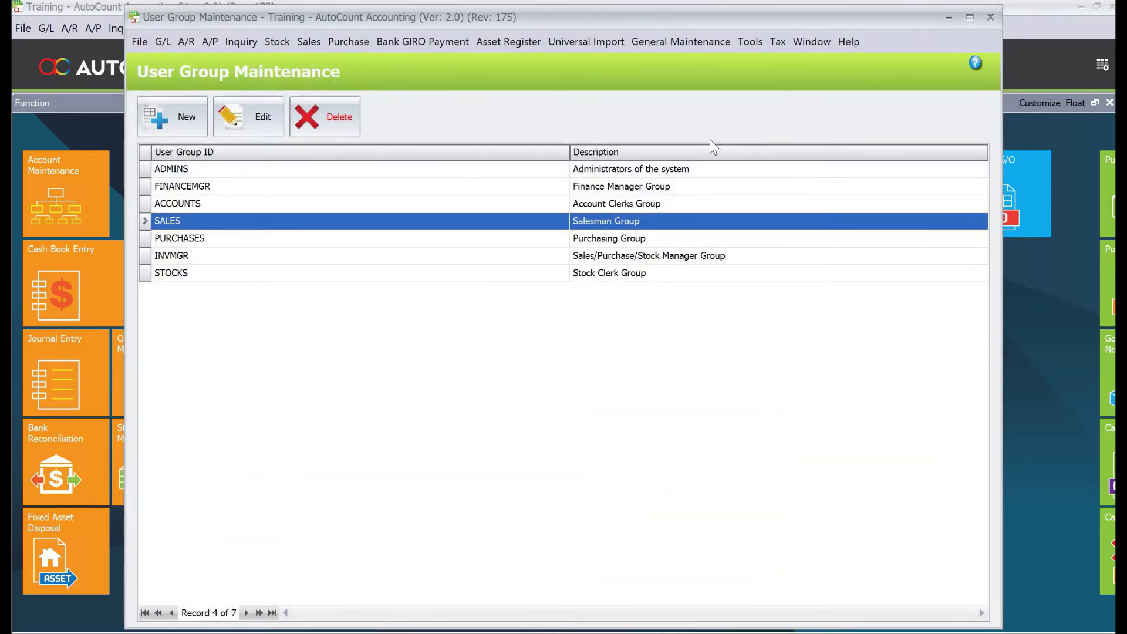
pyautogui.click(990, 17)
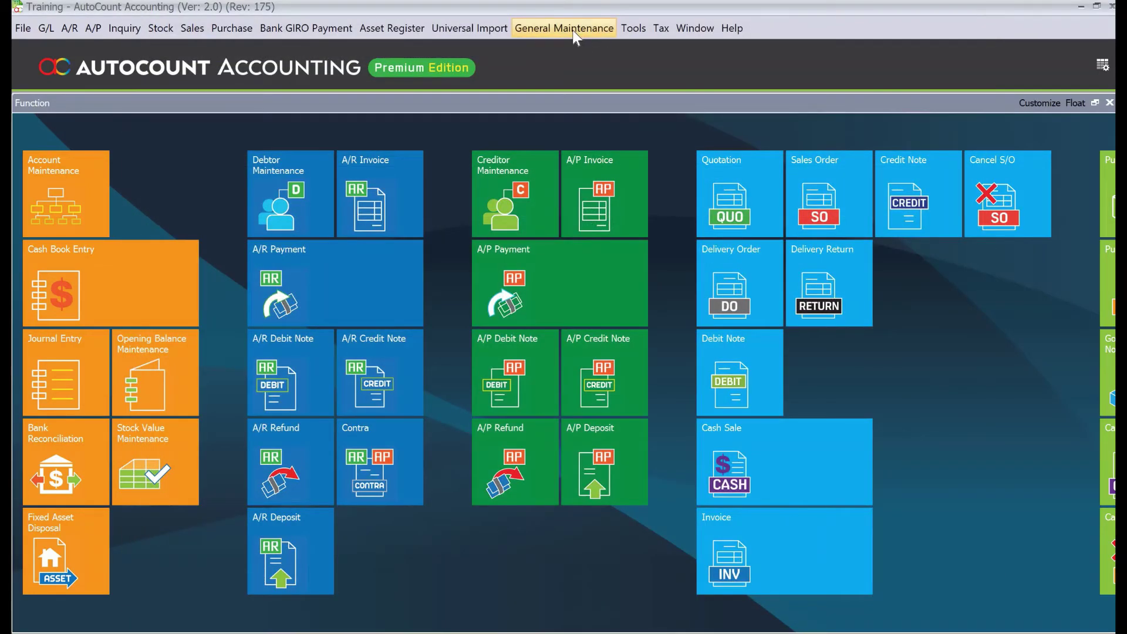
# - In User Maintenance, create user SALES4 and enter and confirm its password
pyautogui.click(572, 30)
pyautogui.click(589, 64)
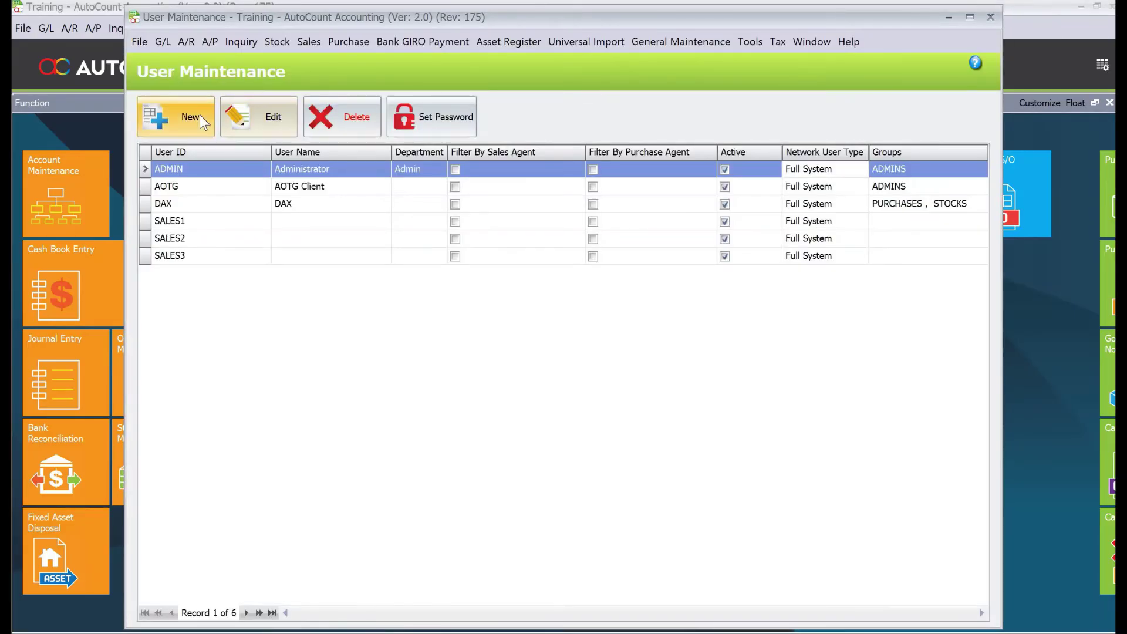
pyautogui.click(200, 115)
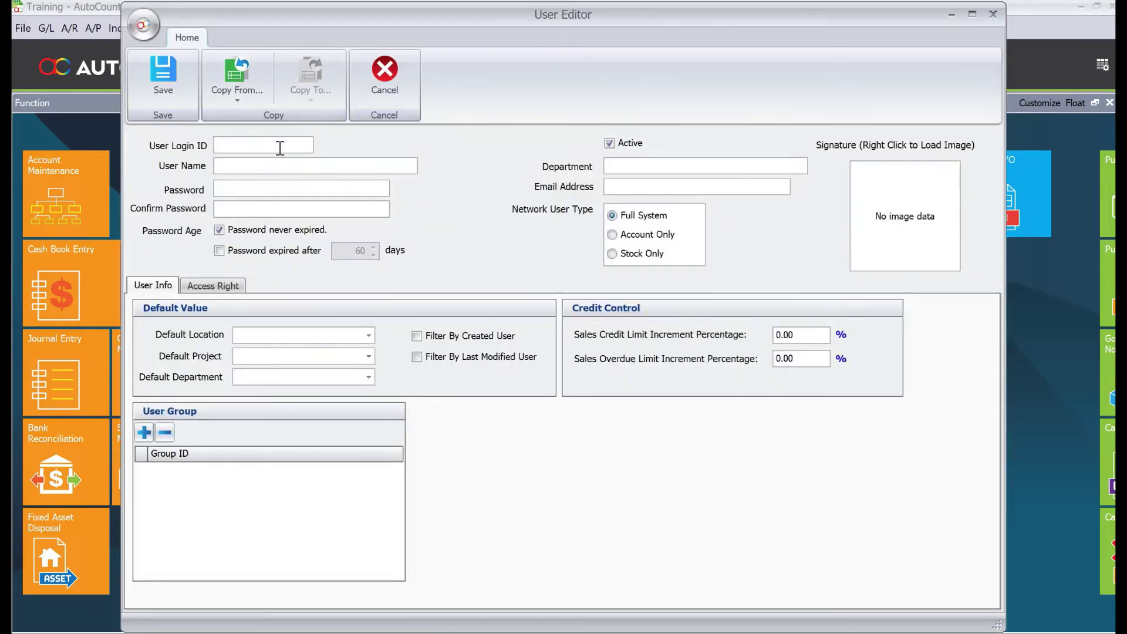
pyautogui.write('SALES4****')
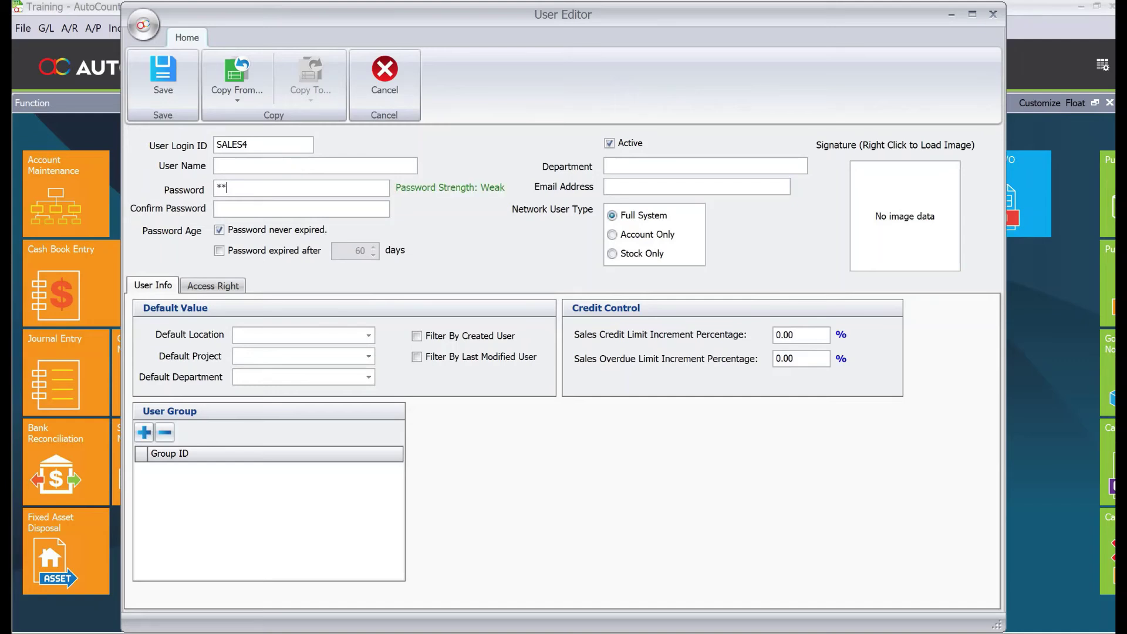
pyautogui.press('Tab')
pyautogui.write('****')
# - Add SALES4 to the SALES and PURCHASES user groups and save it
pyautogui.click(145, 432)
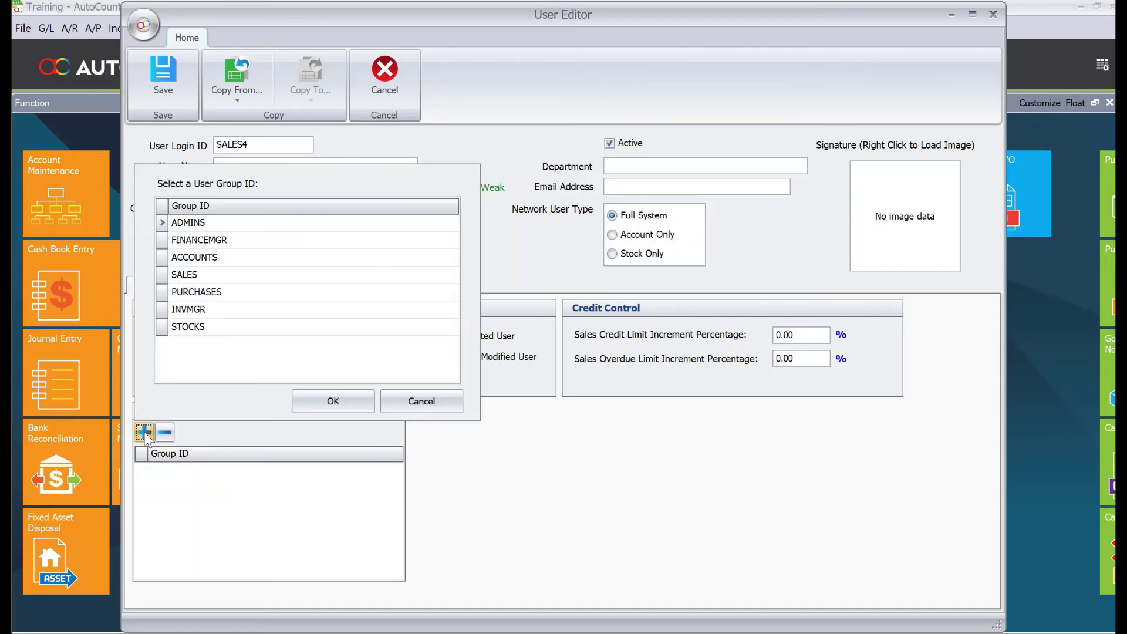
pyautogui.click(206, 276)
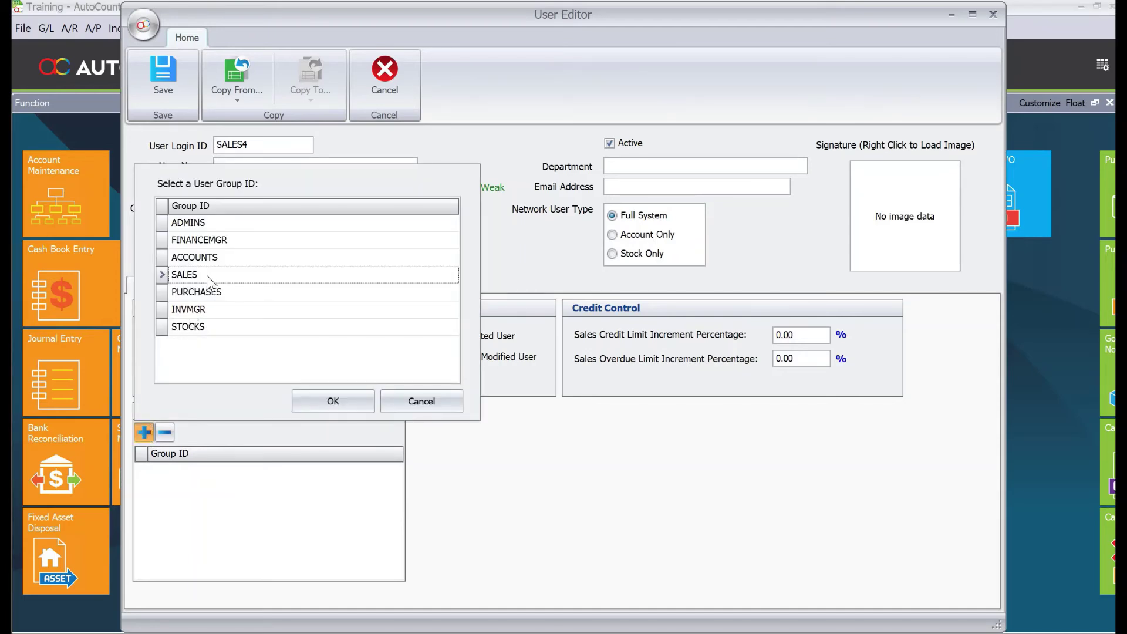
pyautogui.click(333, 403)
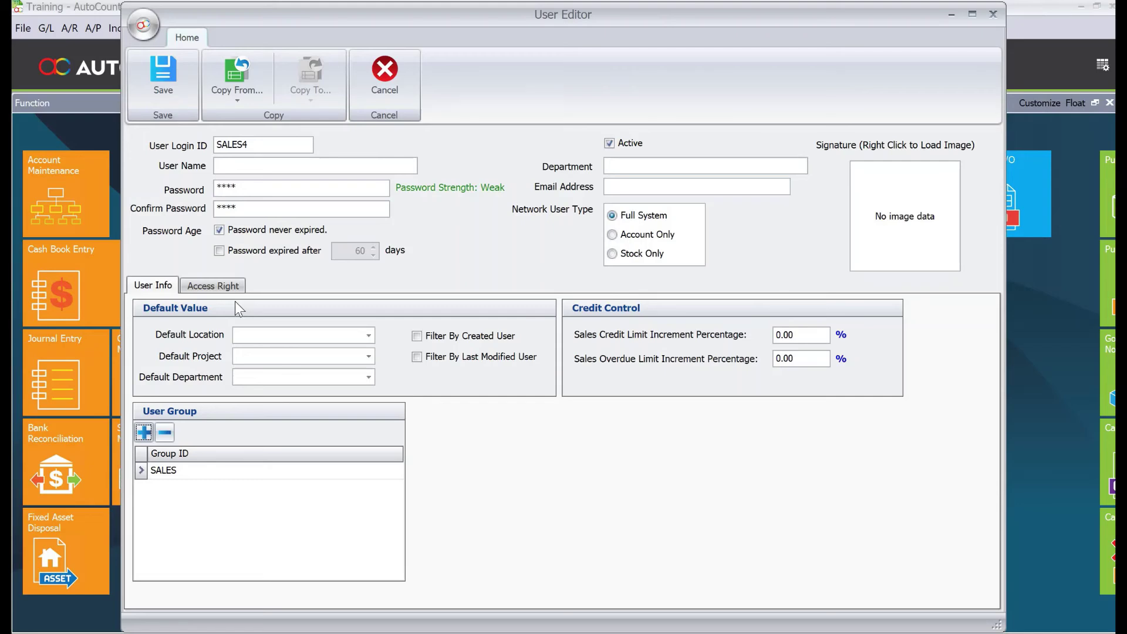
pyautogui.click(145, 434)
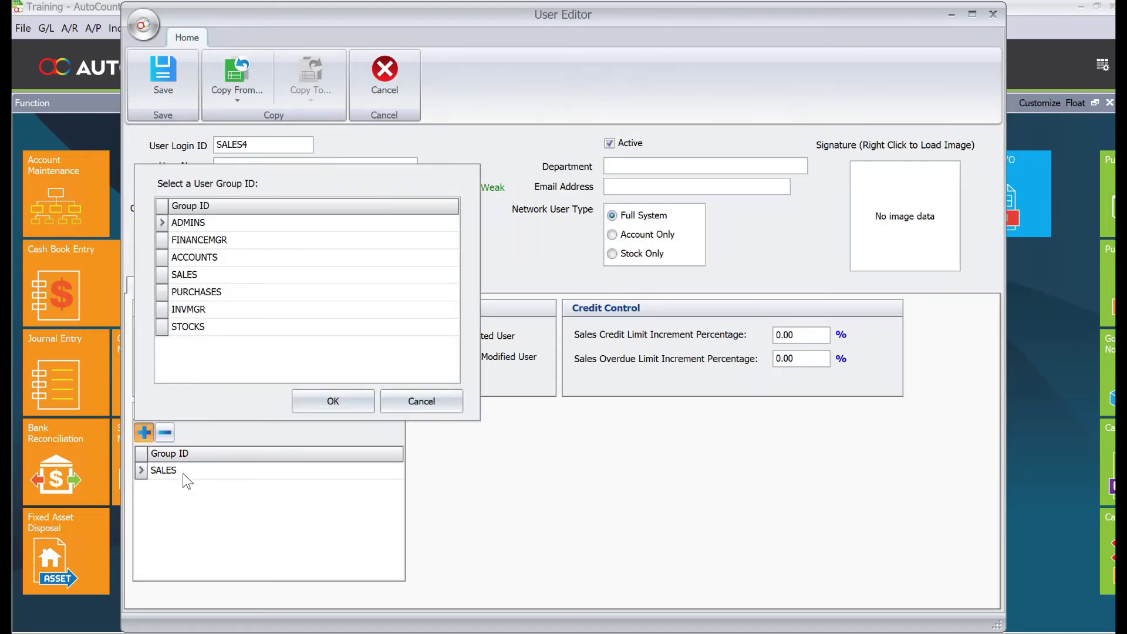
pyautogui.click(212, 297)
pyautogui.click(311, 401)
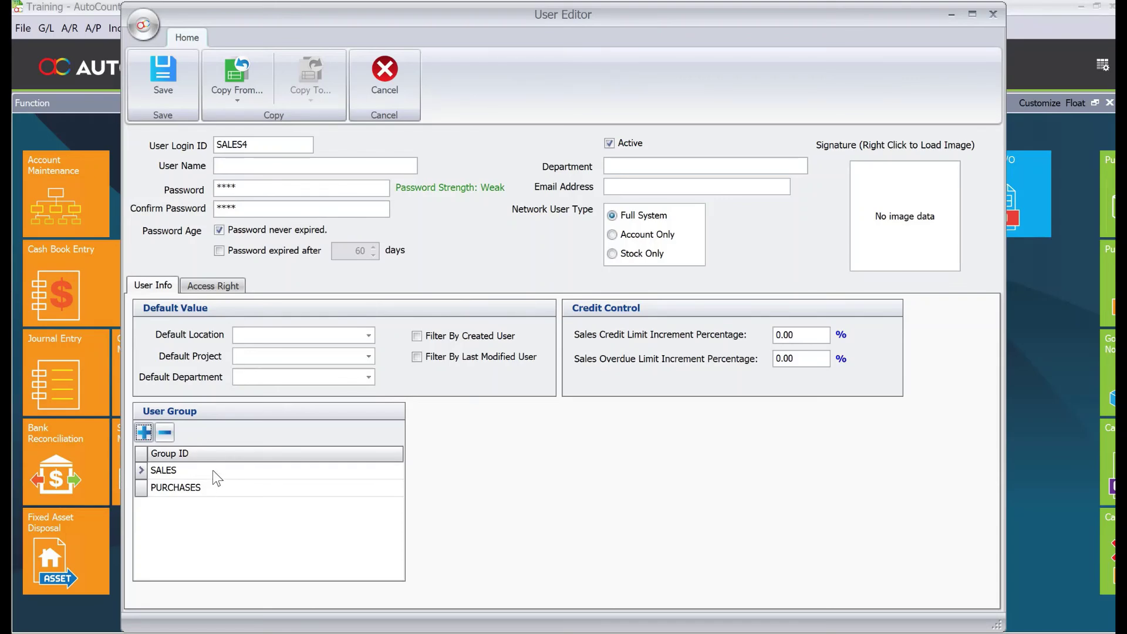
pyautogui.click(173, 83)
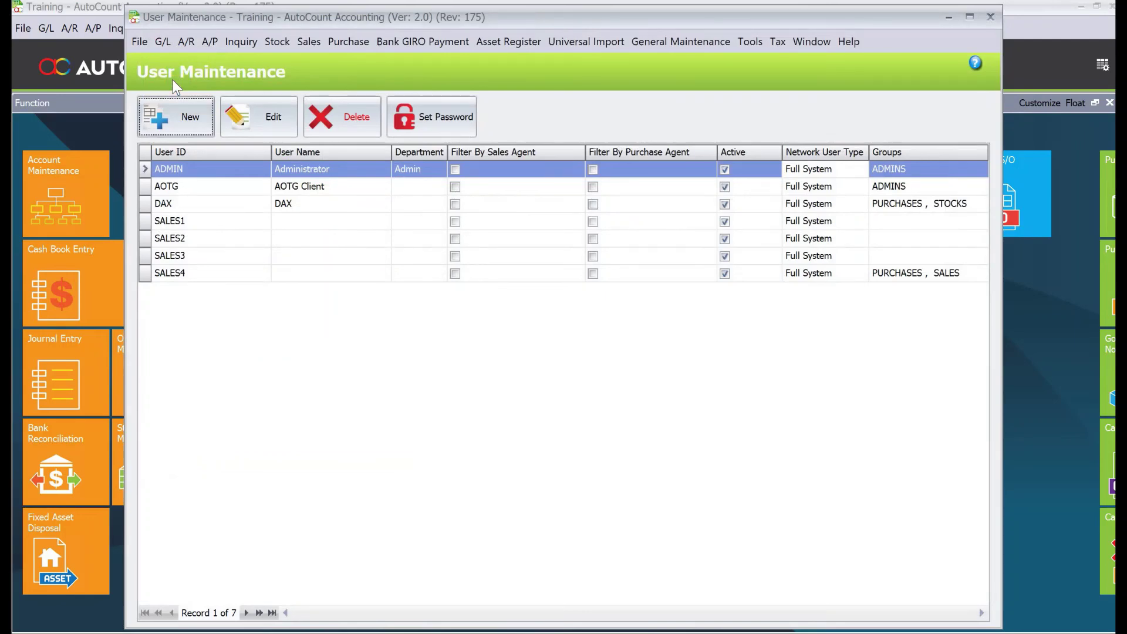